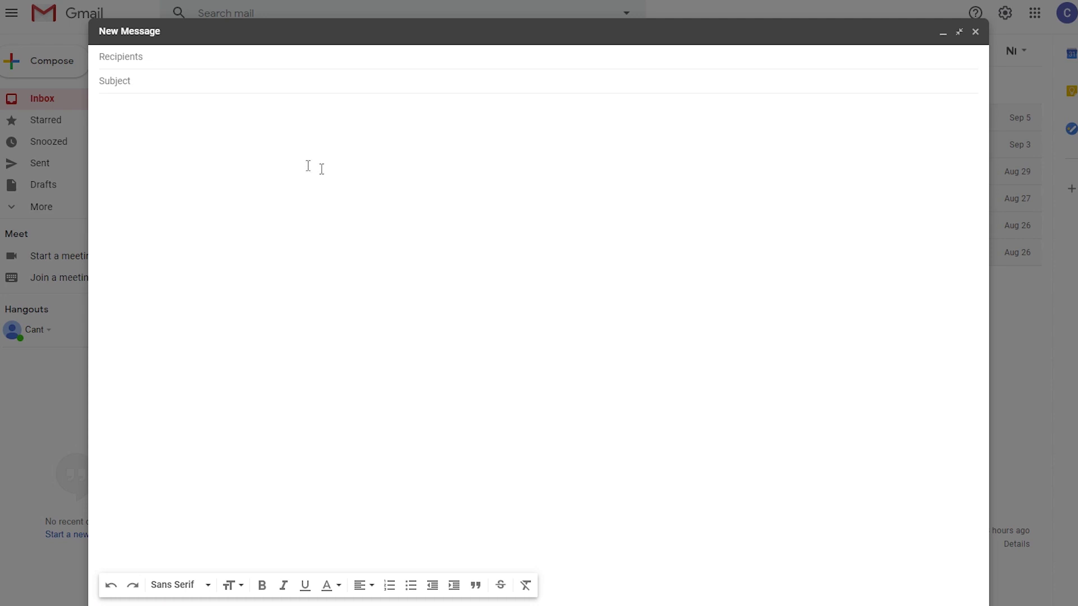
Step: Email the recipient's unstoppable.email address from Gmail with subject 'Subject' and body 'Hi, how are you?'
click(183, 59)
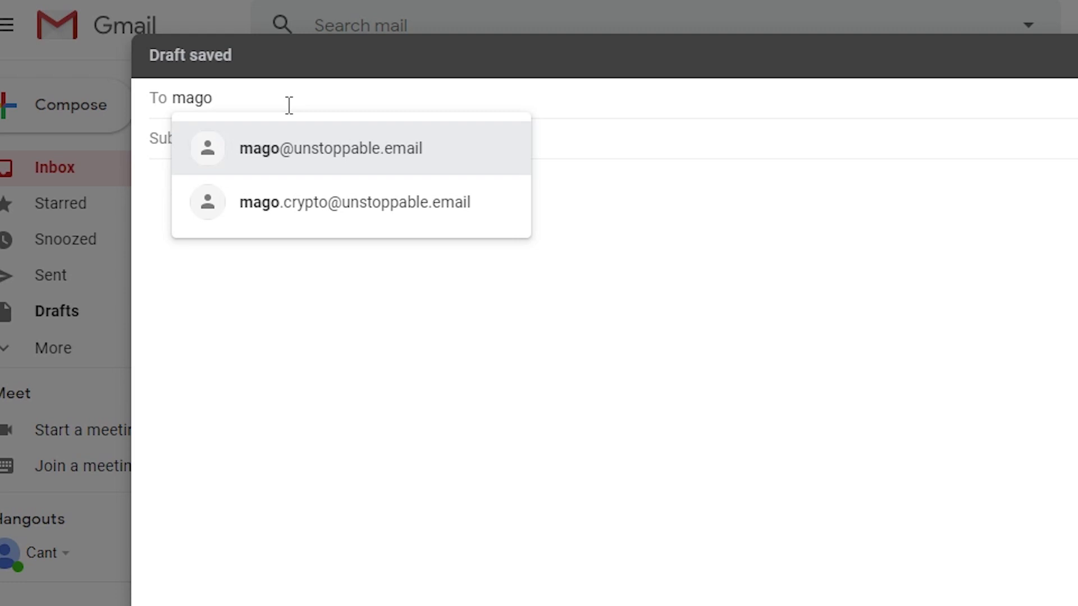
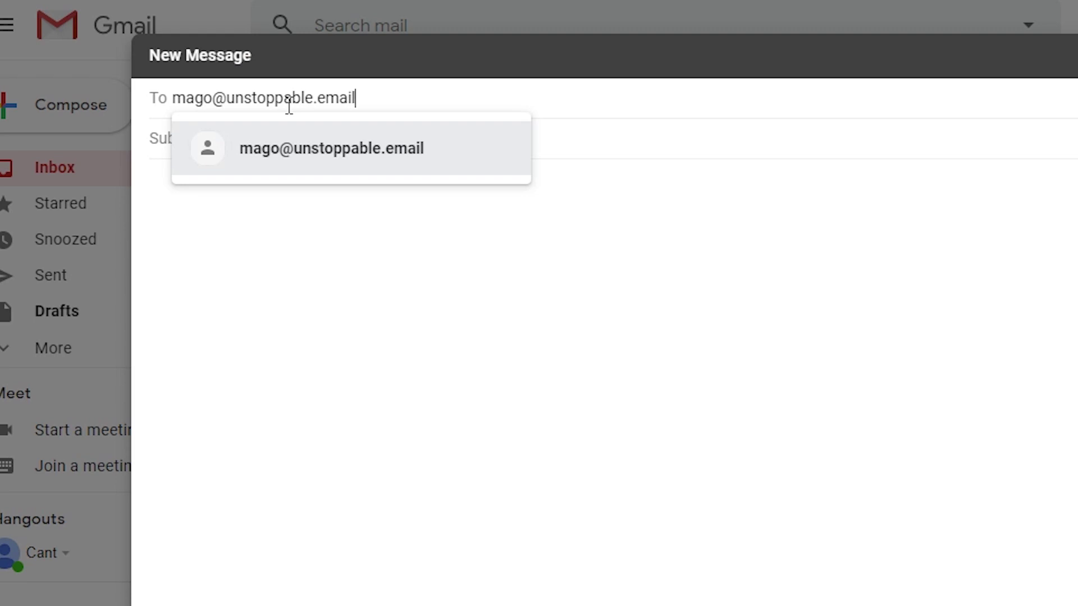
click(357, 158)
click(273, 139)
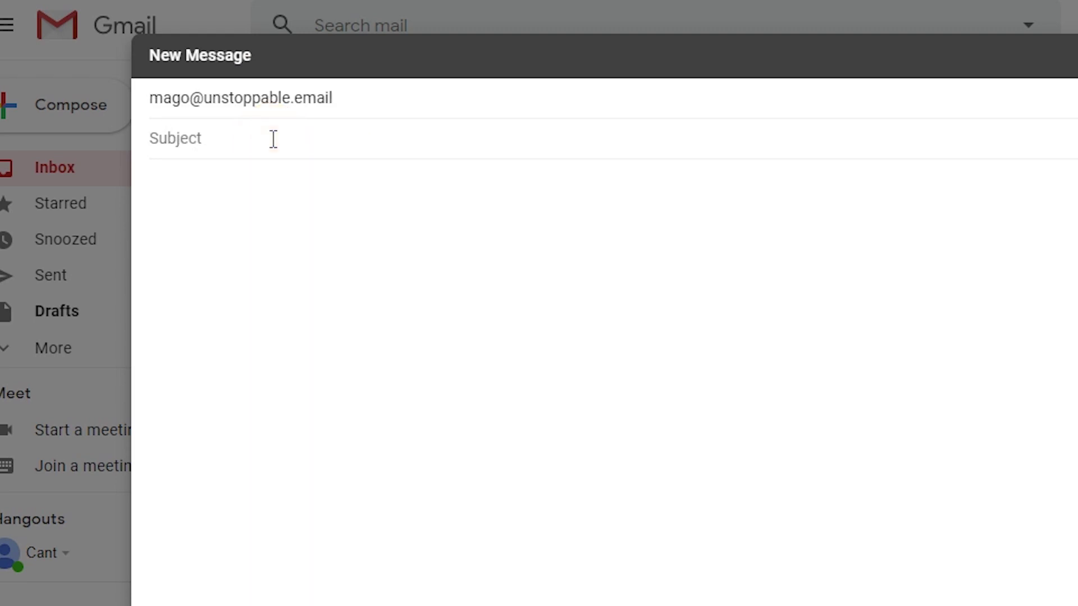
text(Subject)
click(301, 199)
text(H)
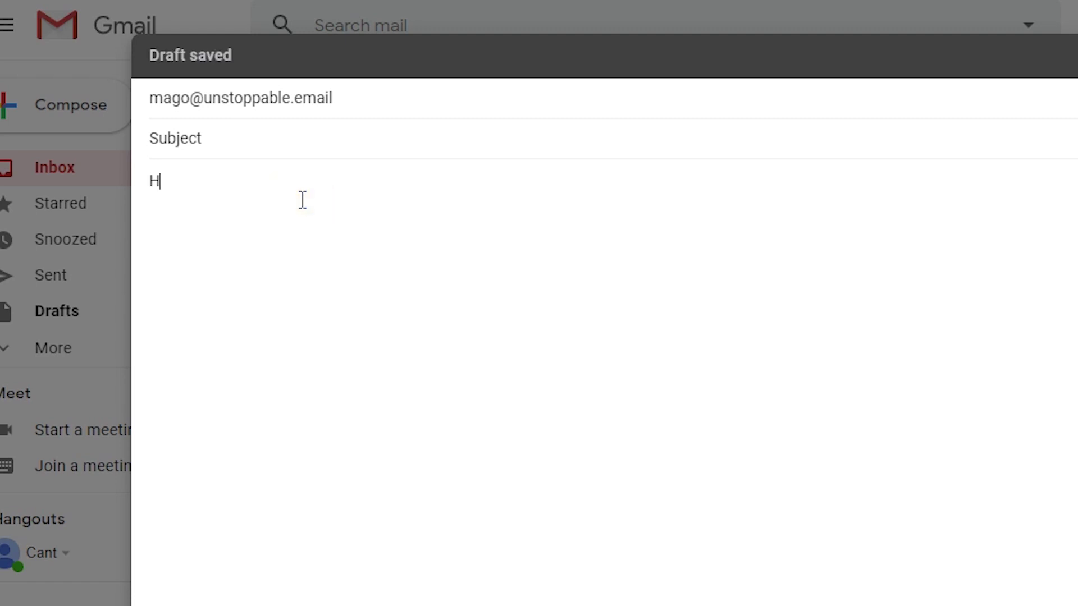
text(i, how are you?)
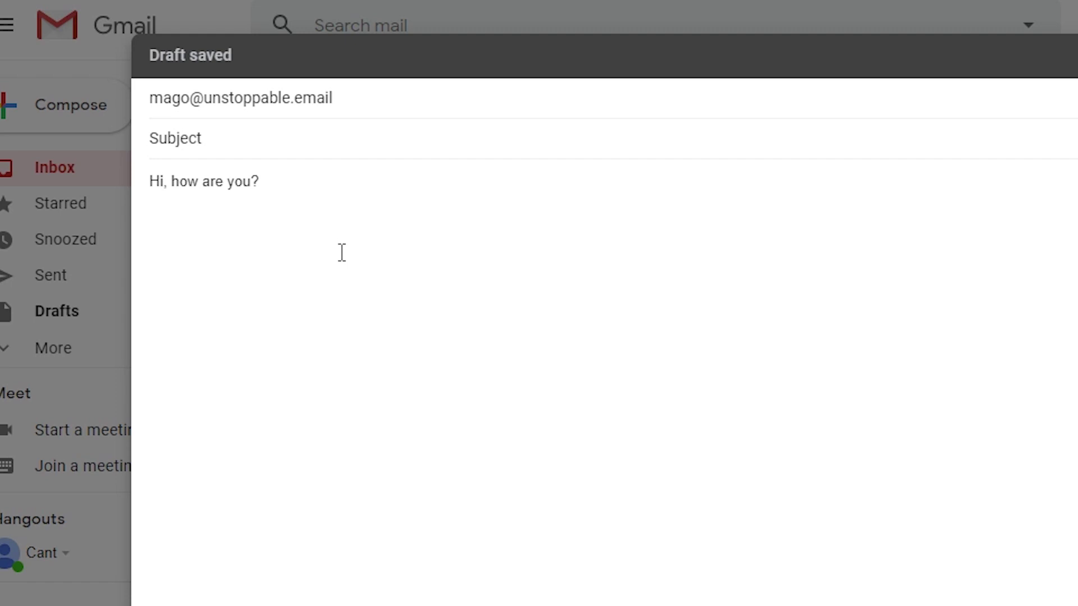
click(196, 543)
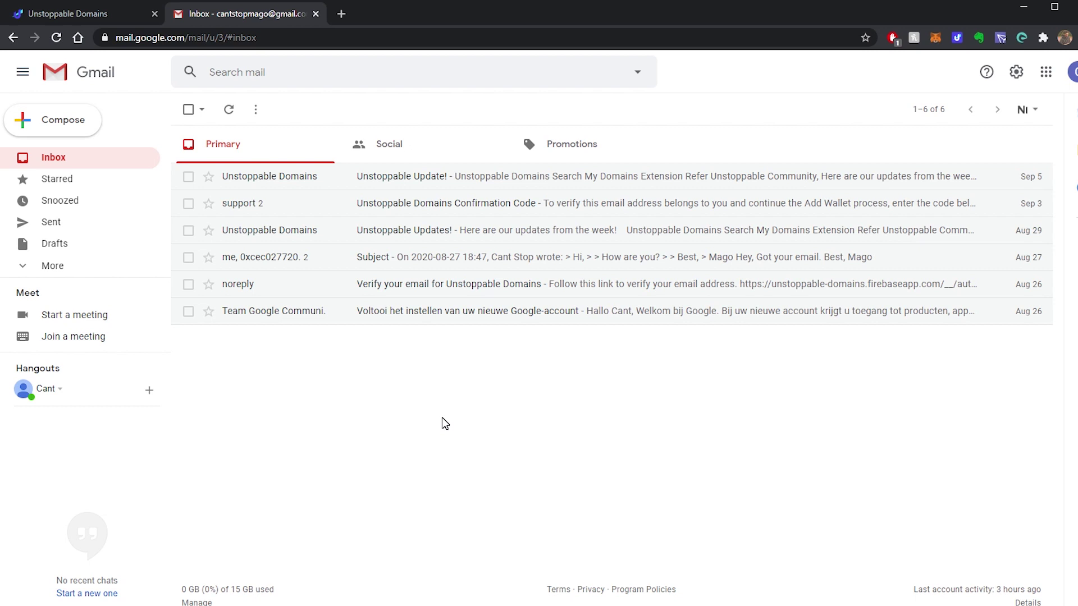
Step: Launch ETHMail from My Apps on the Unstoppable Domains site
click(103, 19)
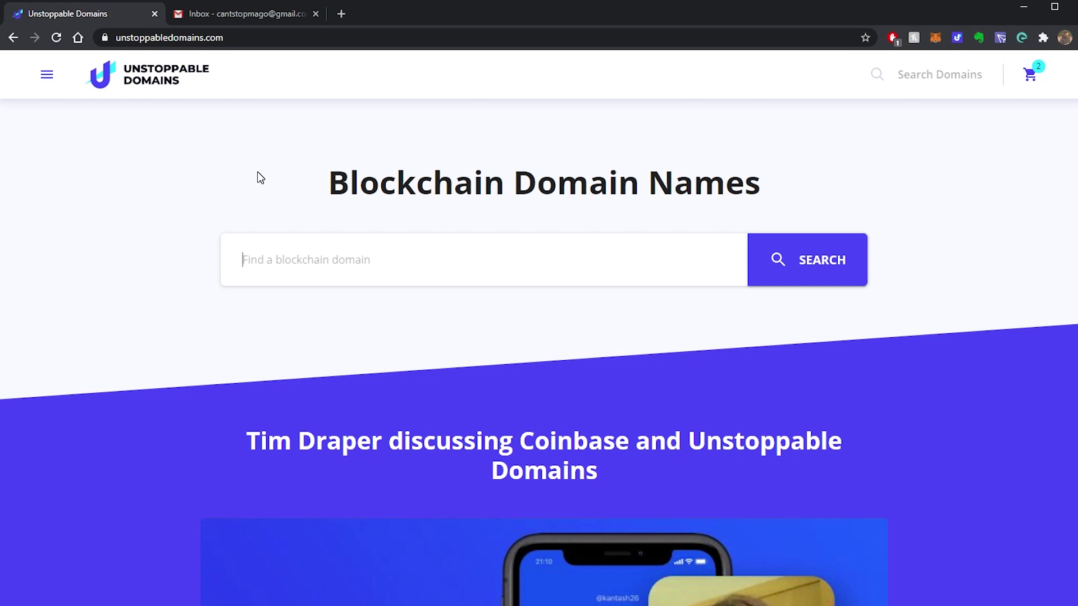
click(48, 75)
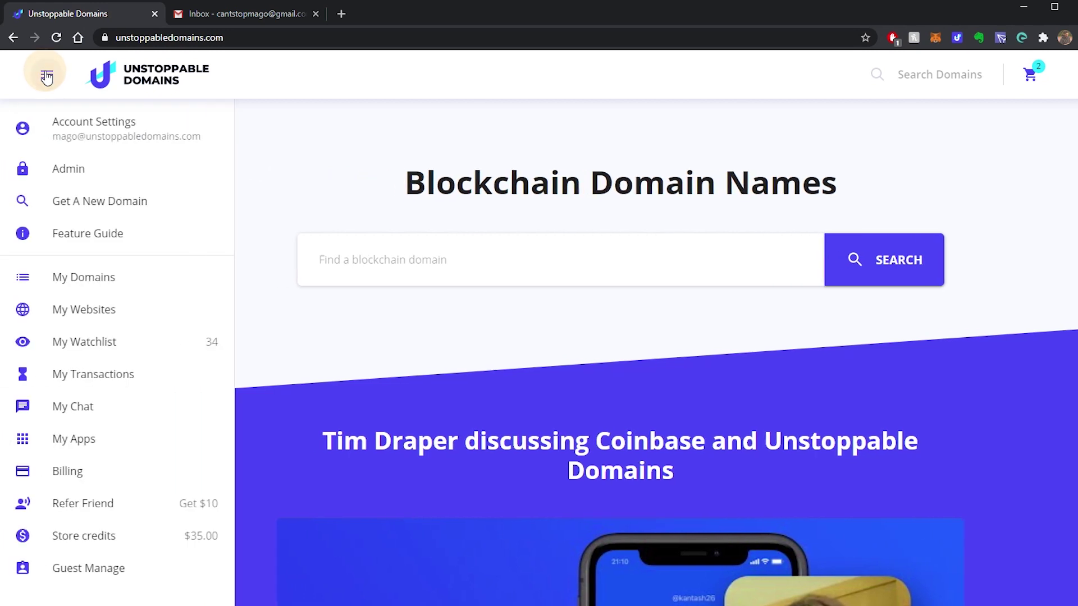
click(97, 441)
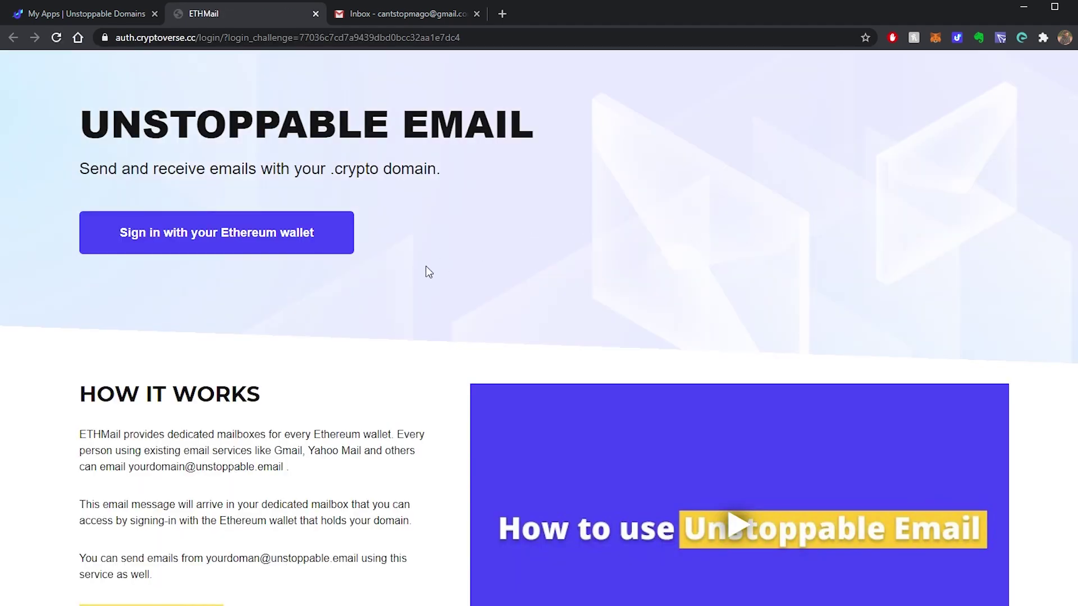
Step: Sign in to ETHMail with the Ethereum wallet and open the newest 'Subject' message
click(230, 238)
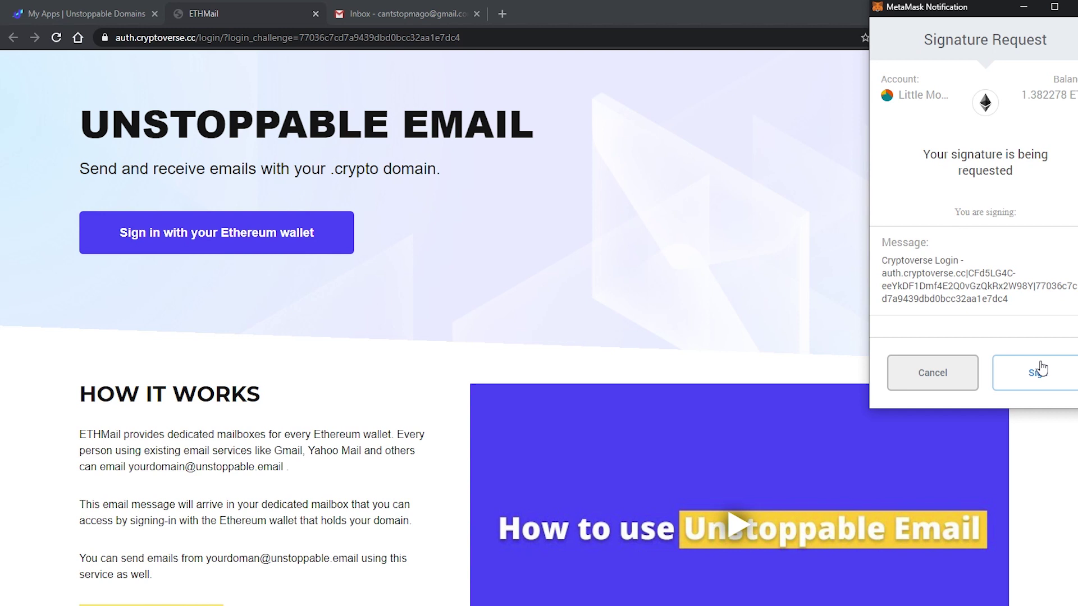
click(1048, 385)
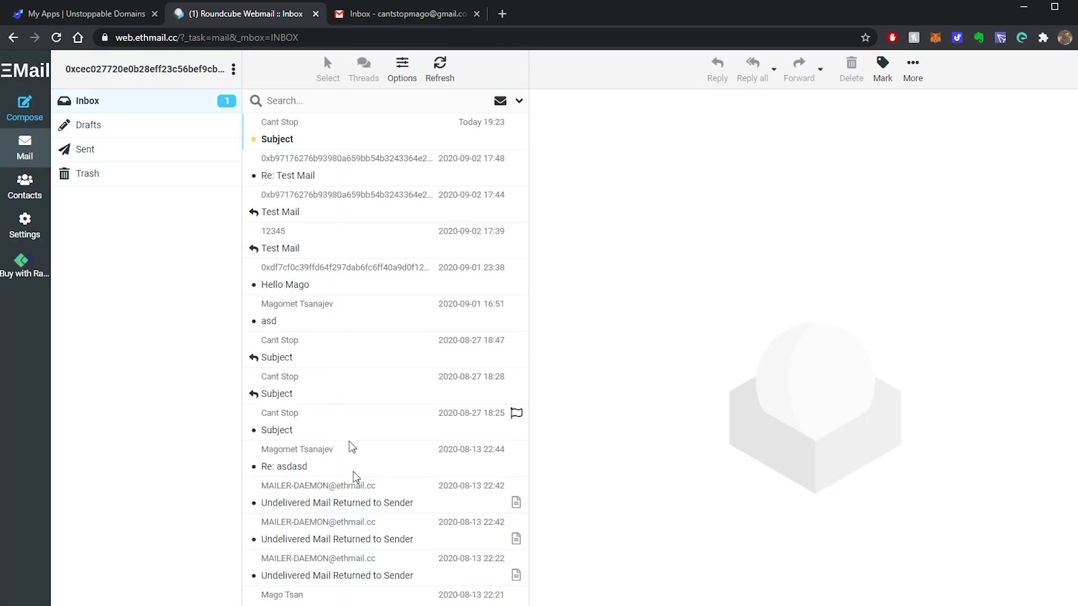
click(329, 136)
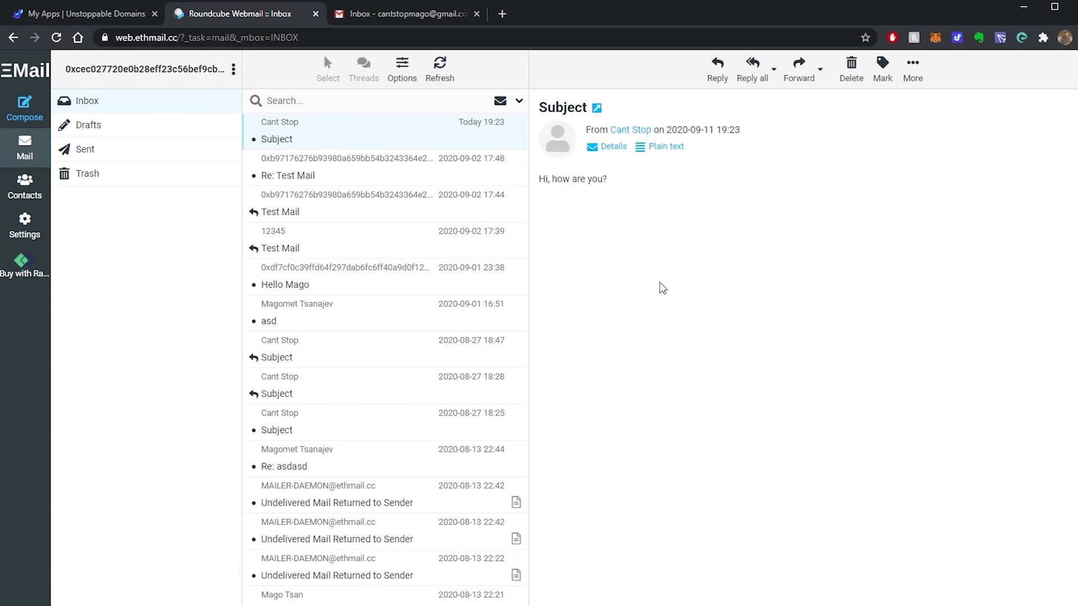
Step: Start a reply to 'Subject', trying dappbull as sender before restoring the original identity
click(719, 76)
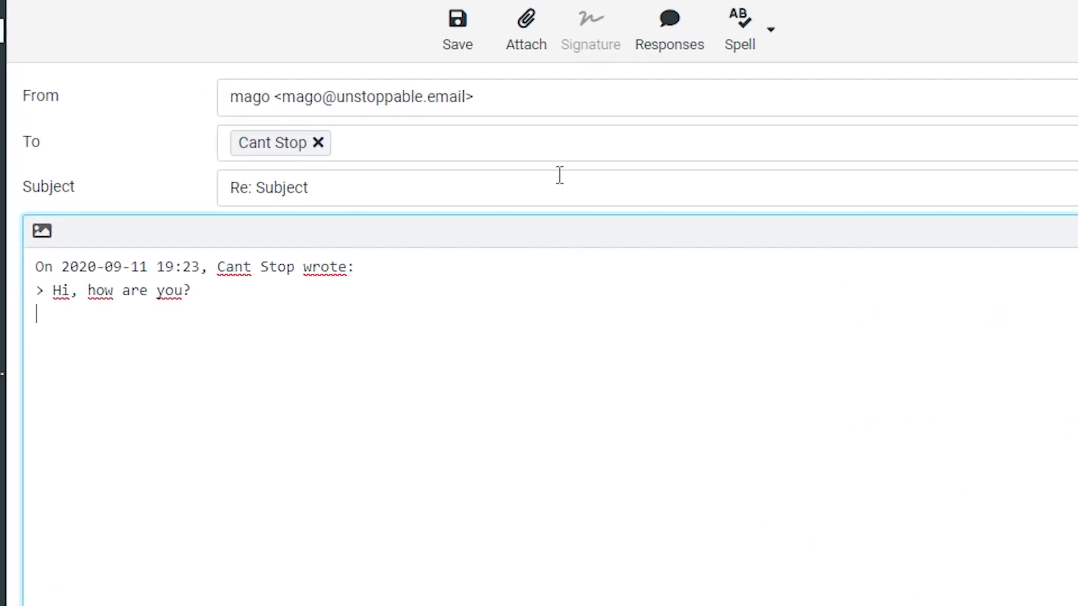
click(823, 93)
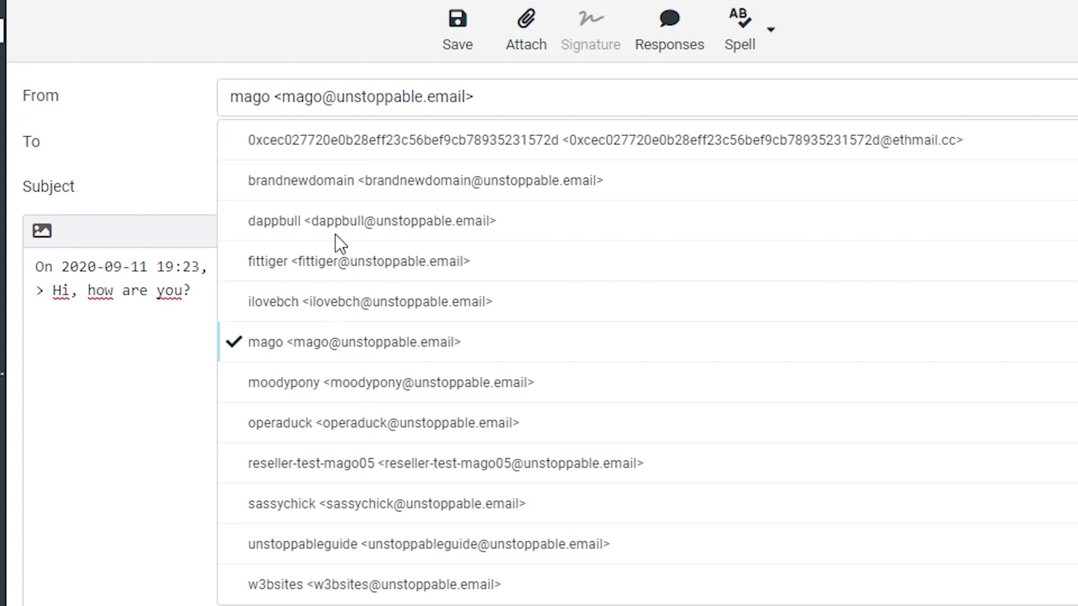
click(422, 224)
click(450, 104)
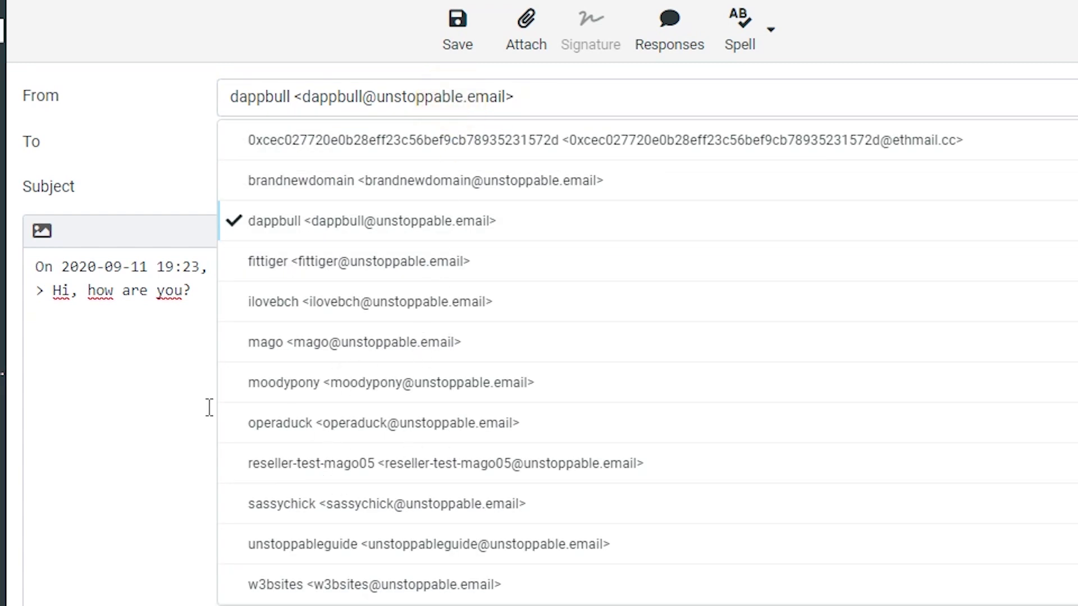
click(358, 345)
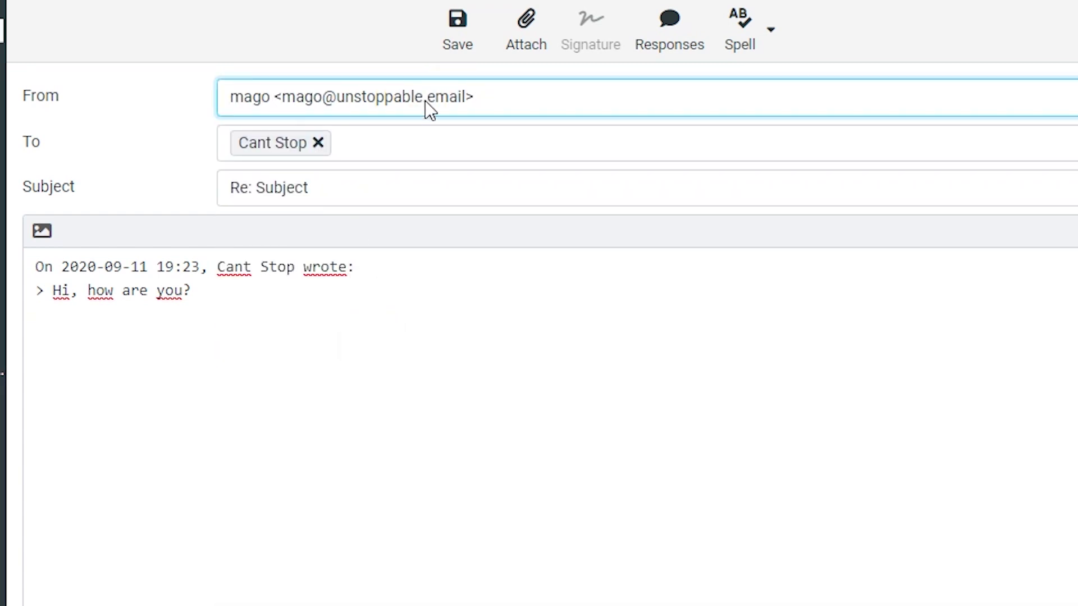
Step: Write 'Email received!' below the quoted text and send the reply
click(114, 321)
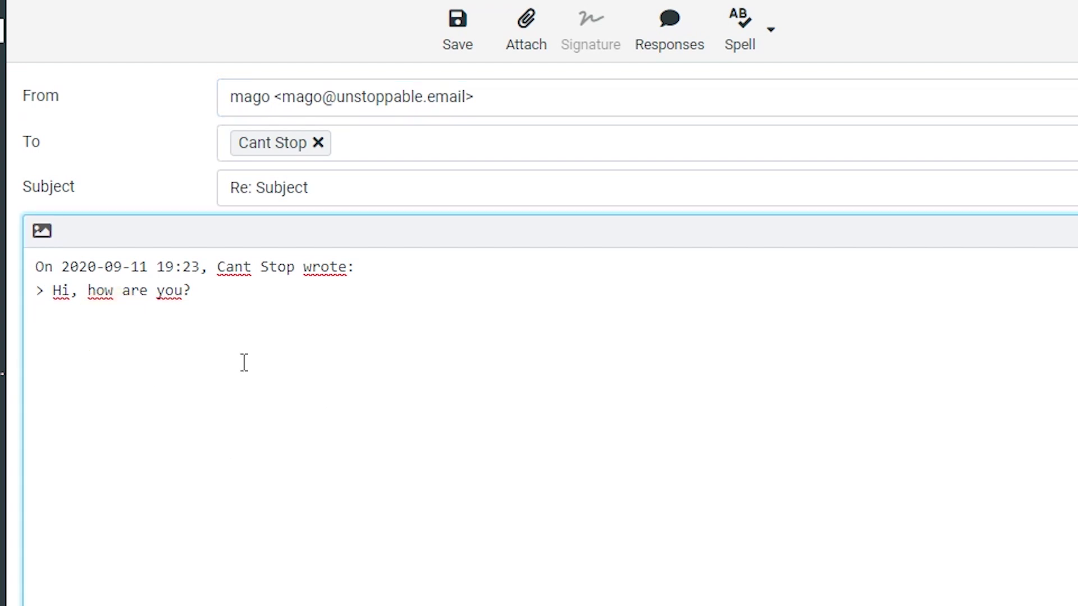
key(Return)
key(Return)
text(Email received!)
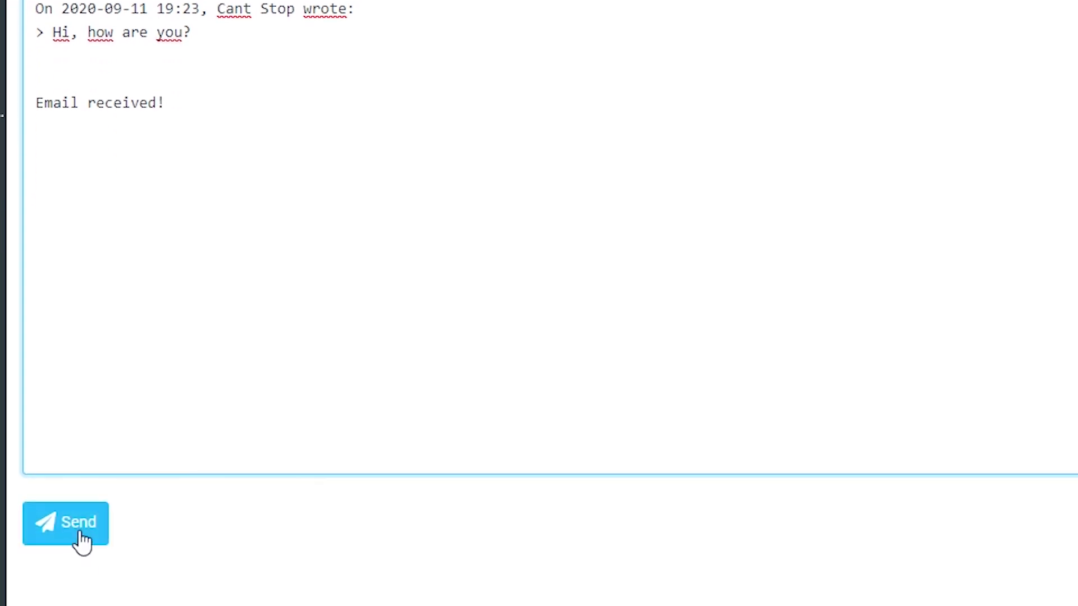
click(82, 540)
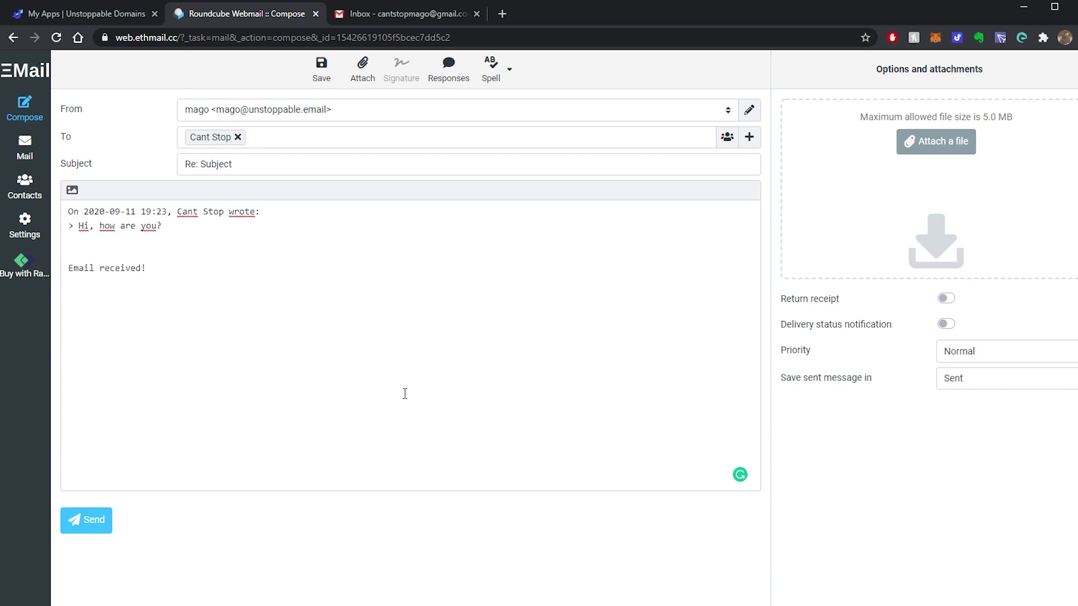
Step: Read the 'Email received!' reply in Gmail, then go back to the ETHMail inbox
key(ctrl+Return)
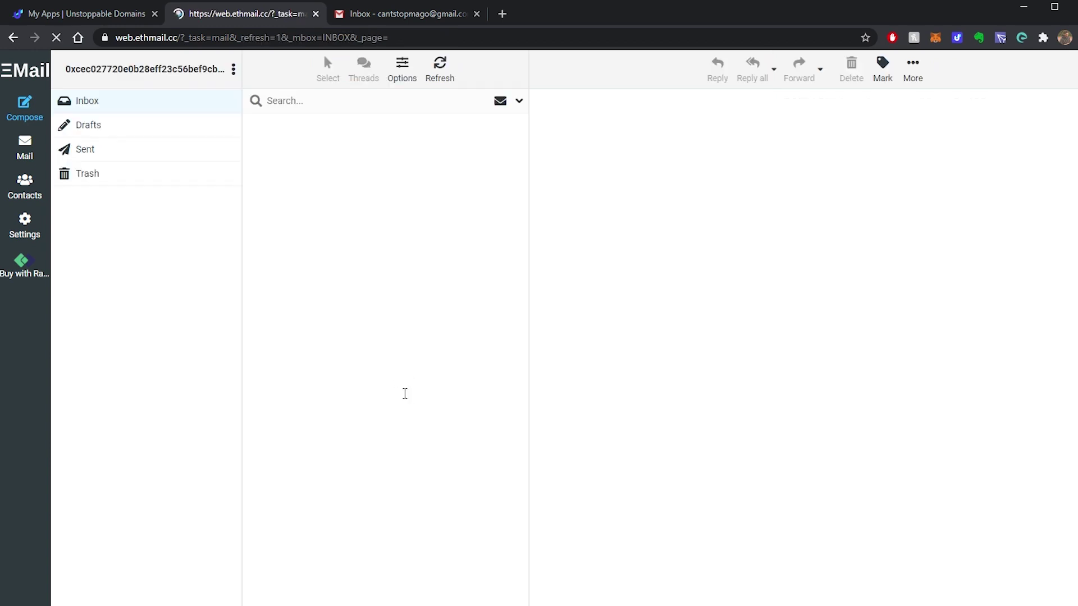
click(396, 17)
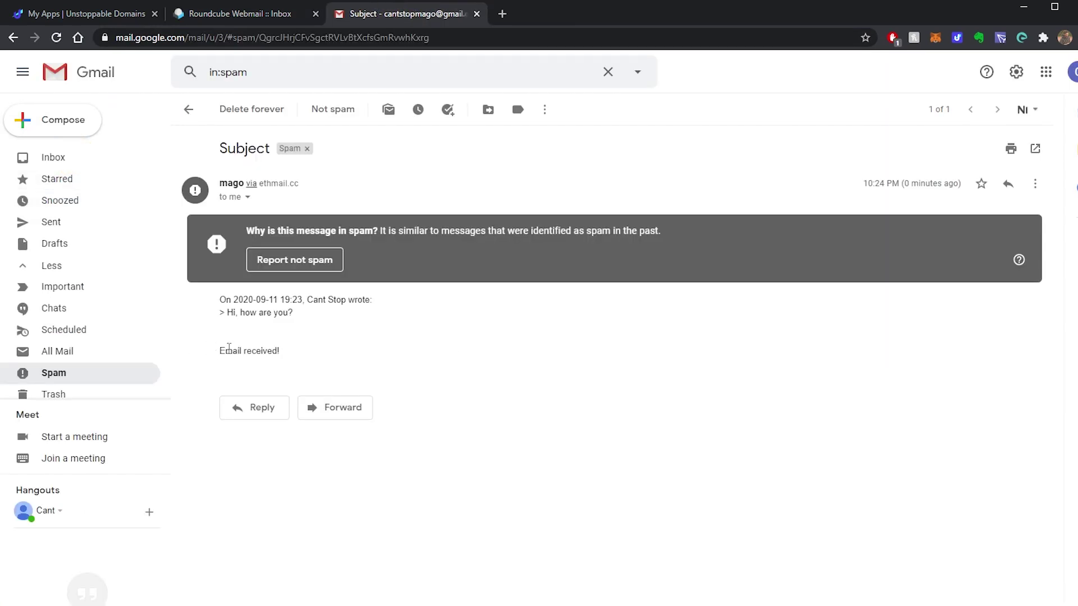
double_click(229, 349)
double_click(261, 351)
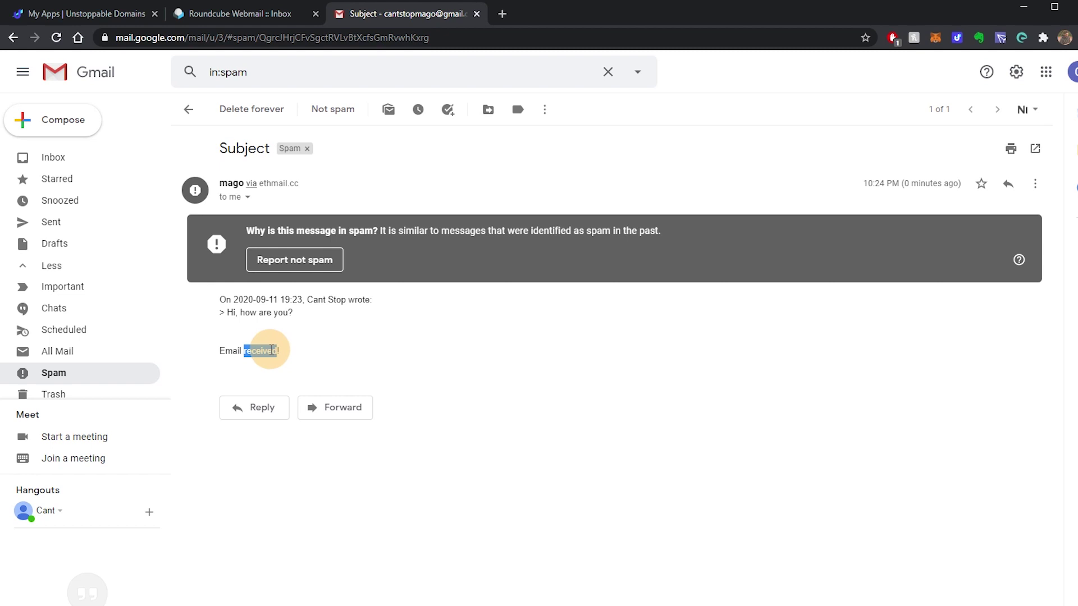
click(332, 353)
key(g)
key(i)
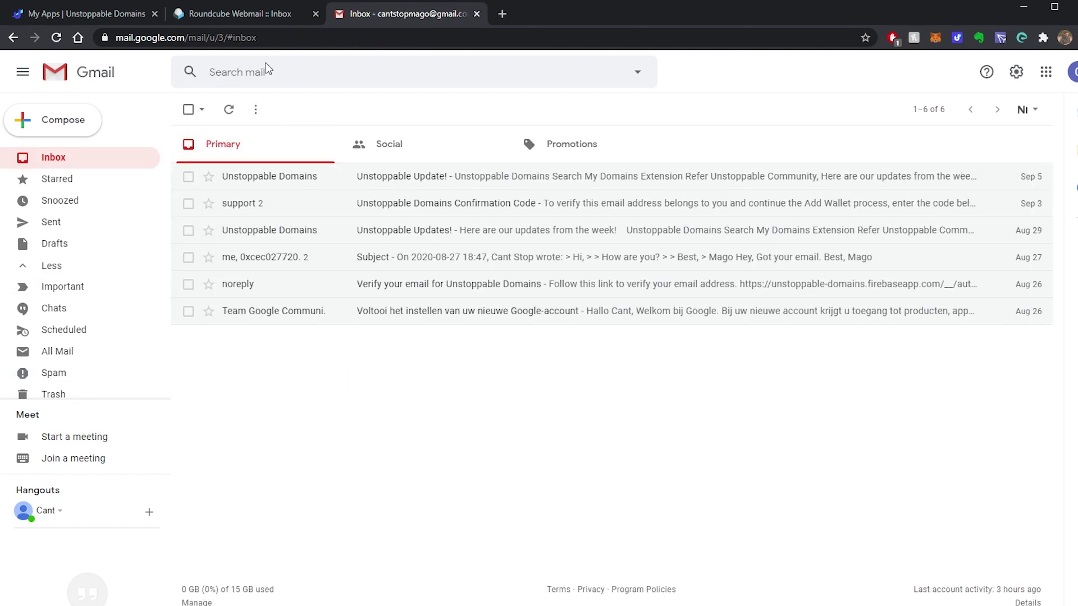
click(251, 12)
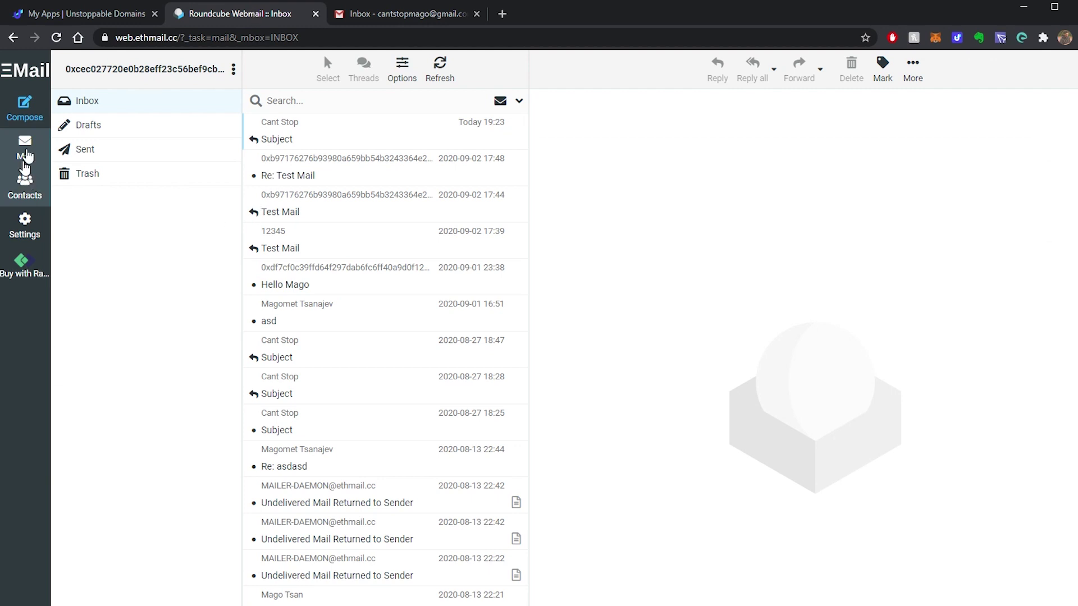
Step: Start a new ETHMail message from the unstoppable.email identity to the recipient's unstoppabledomains.com address
click(28, 114)
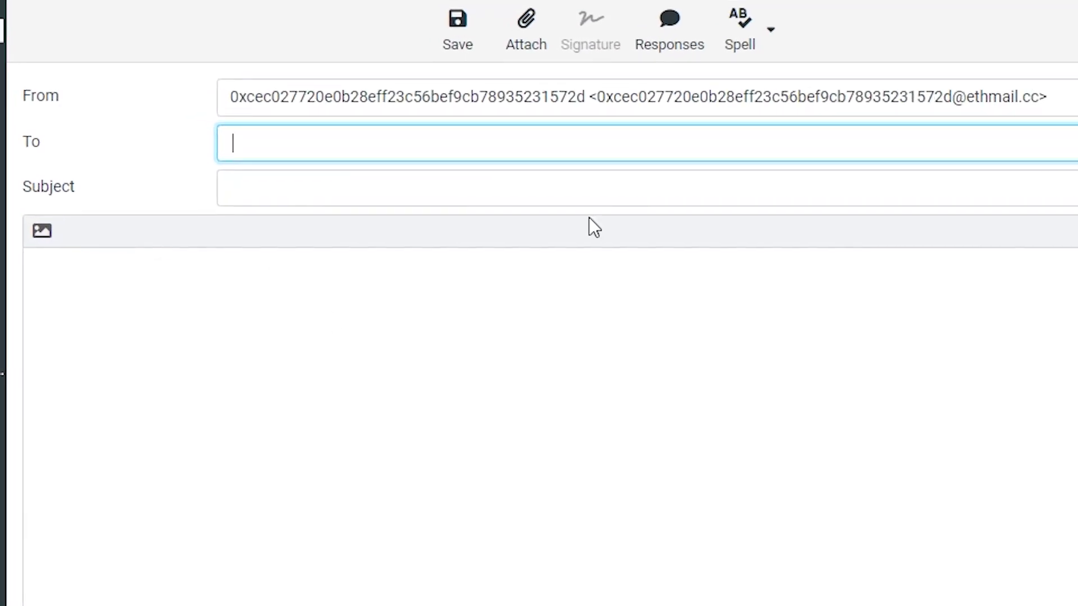
click(530, 95)
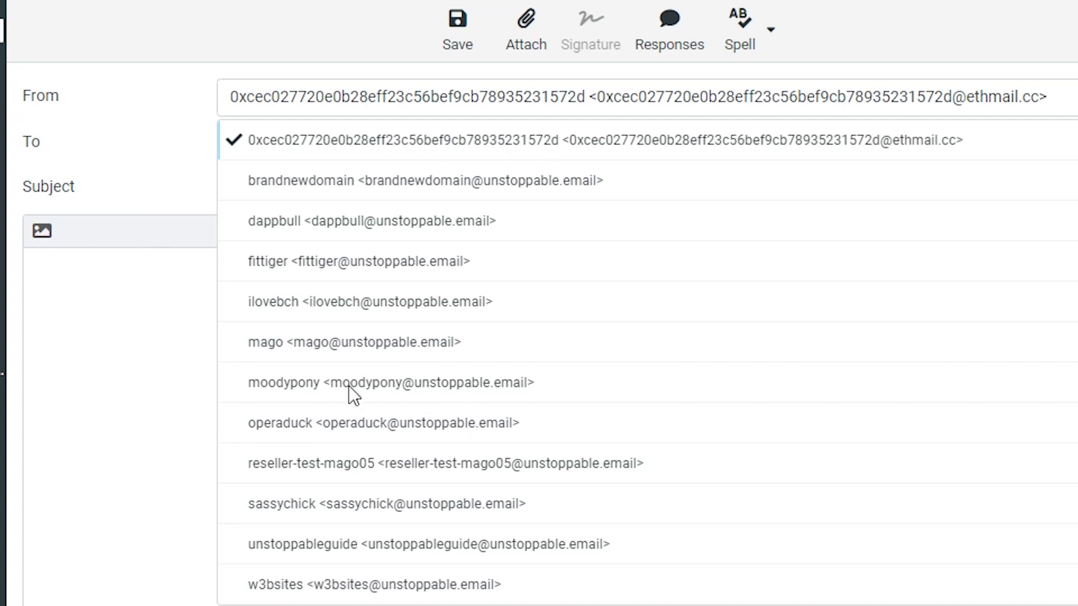
click(324, 344)
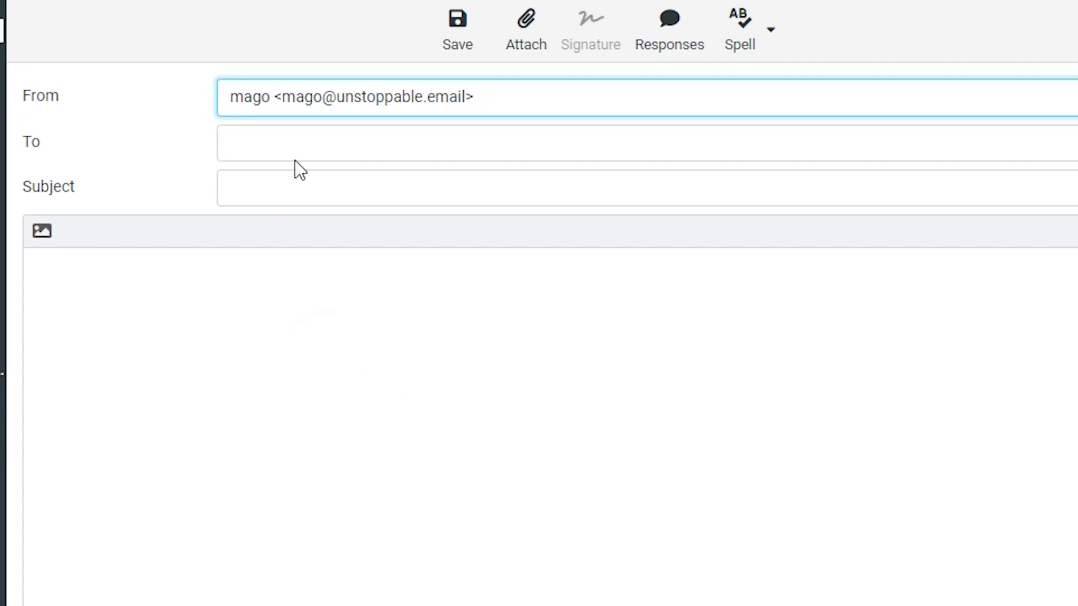
click(313, 141)
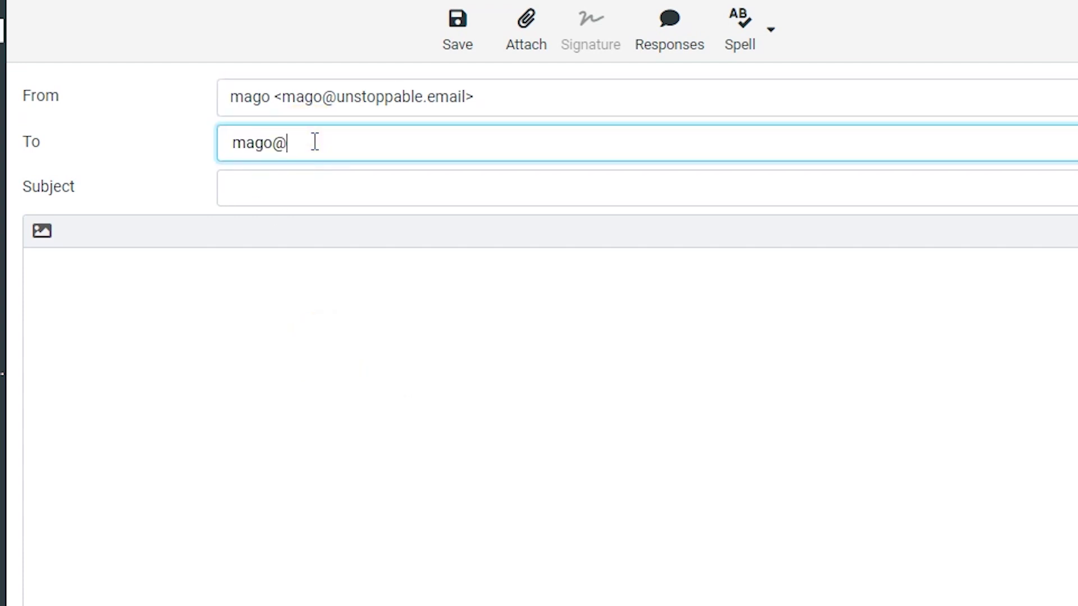
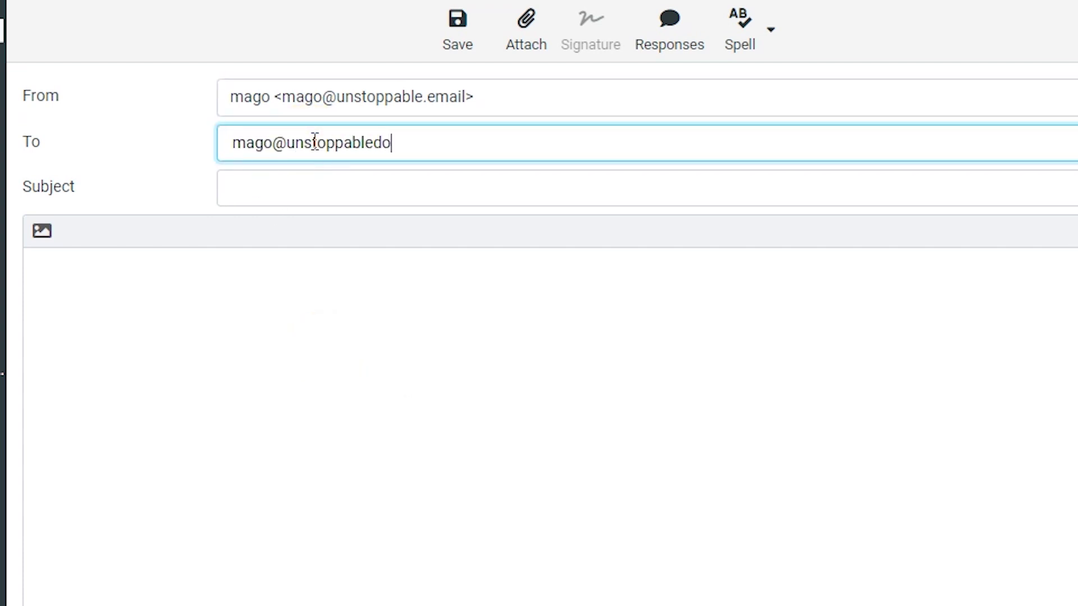
Step: Give it subject 'Hi' and a short body from 'Hello,' to 'Cheers', then send it
click(347, 189)
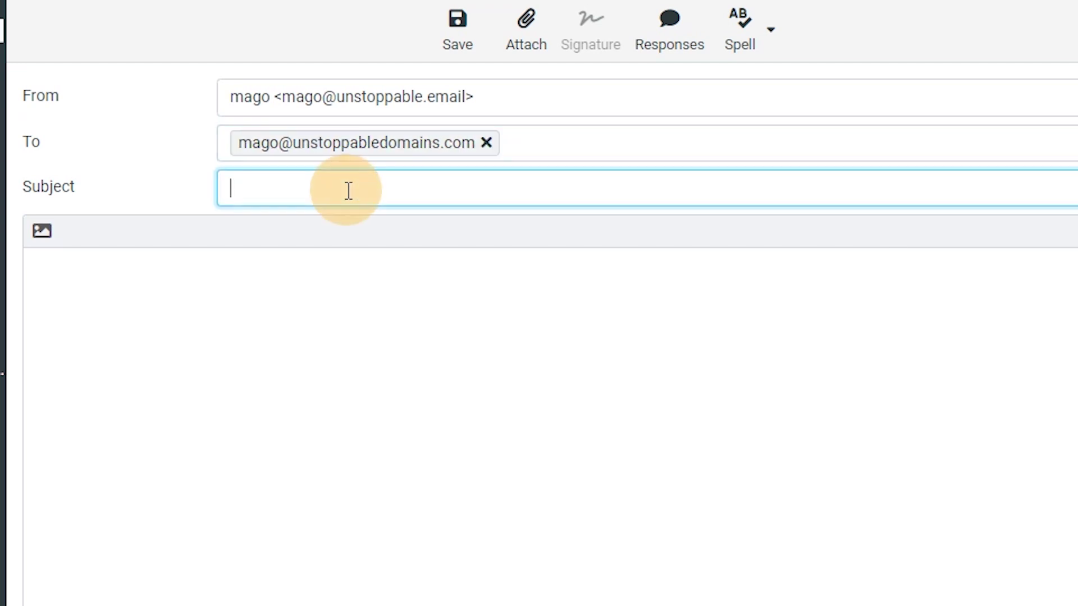
text(Hi)
key(Tab)
text(Hello,)
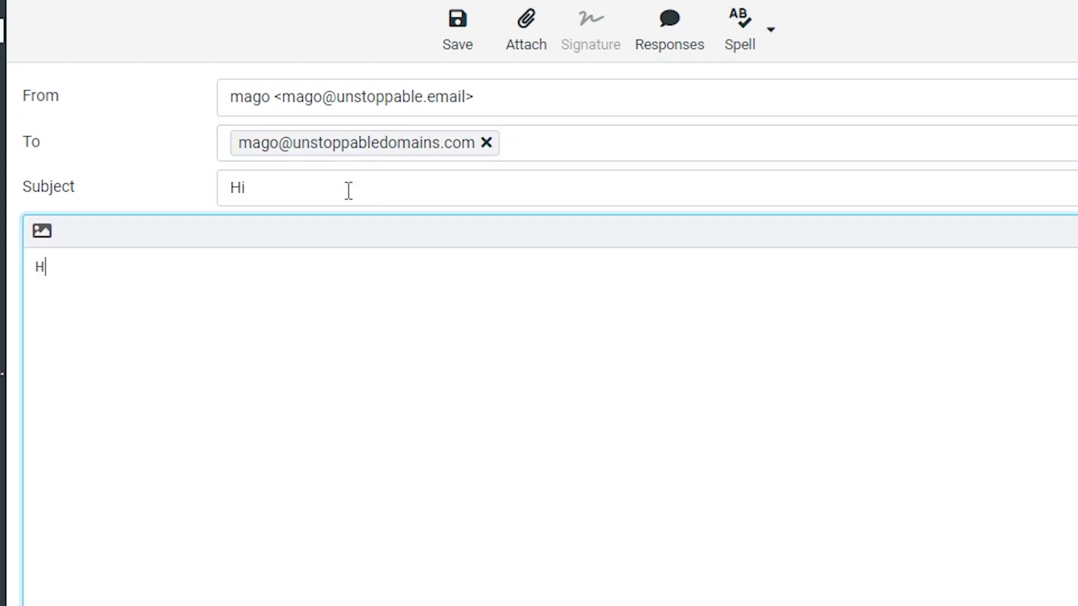
key(Return)
key(Return)
text(It's mago,)
key(Return)
key(Return)
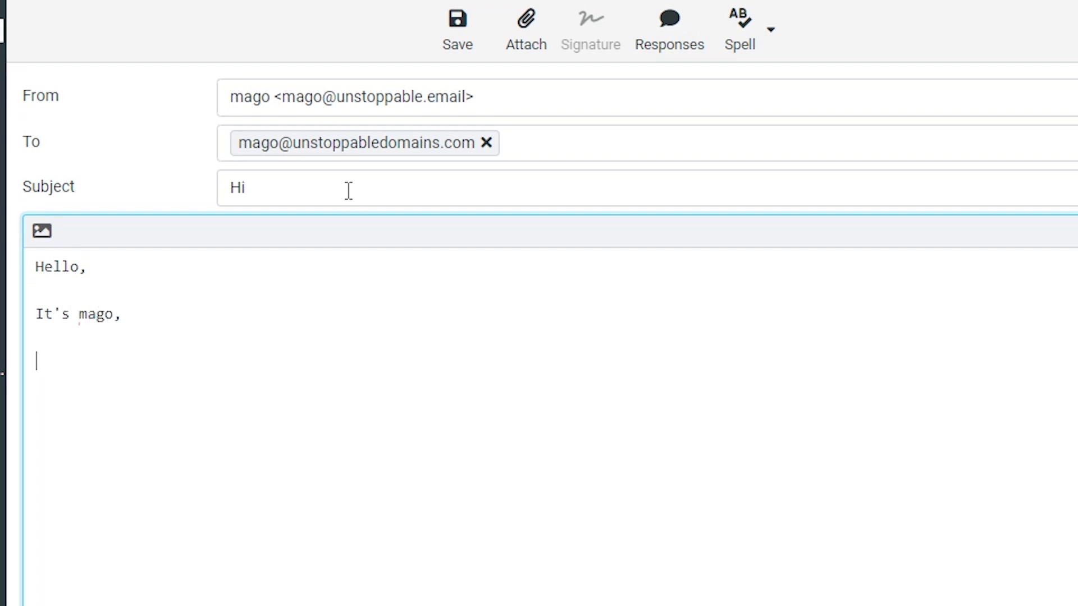
text(Cheers)
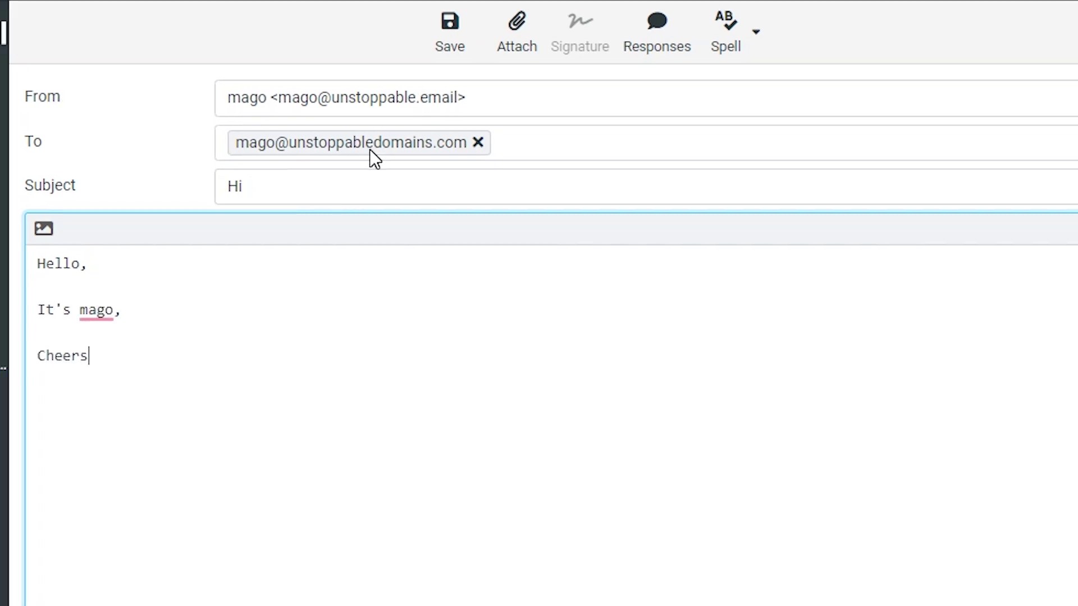
click(86, 520)
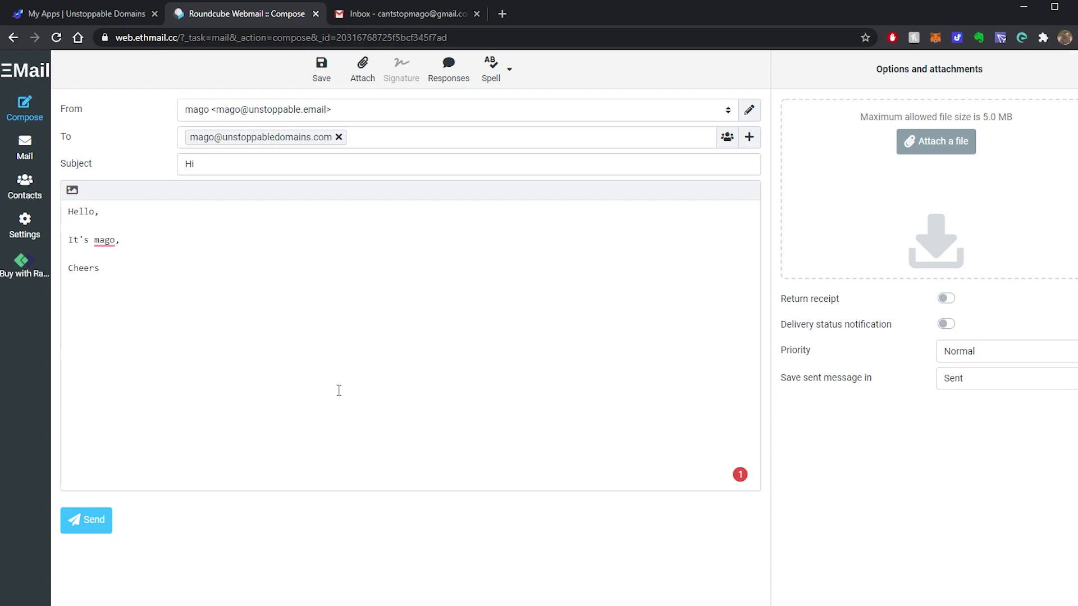
Step: Open the new 'Hi' message in the receiving Gmail account's inbox
click(406, 14)
click(1072, 71)
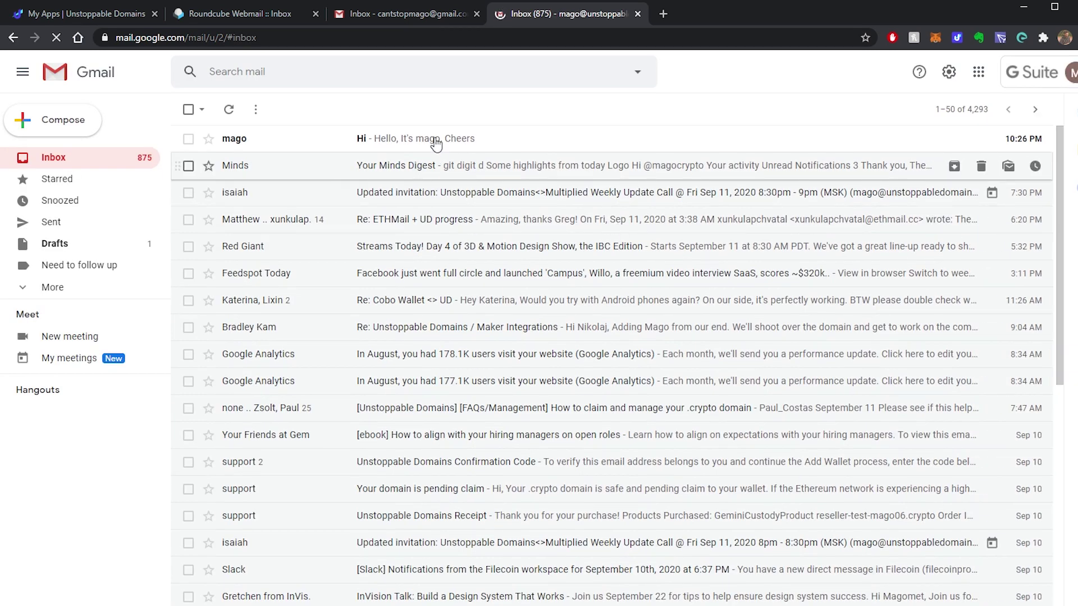
click(429, 138)
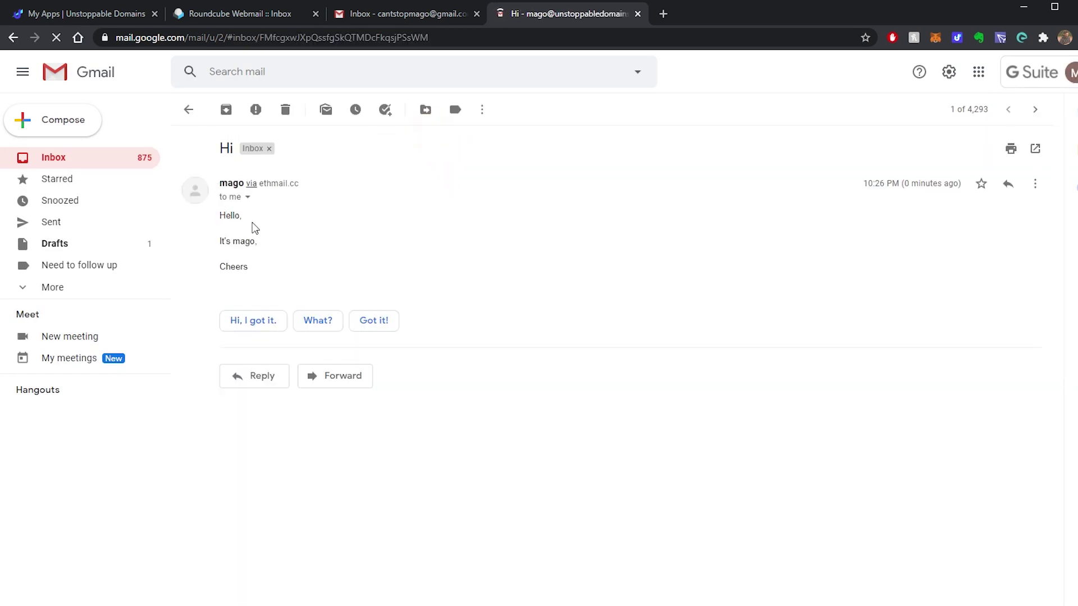